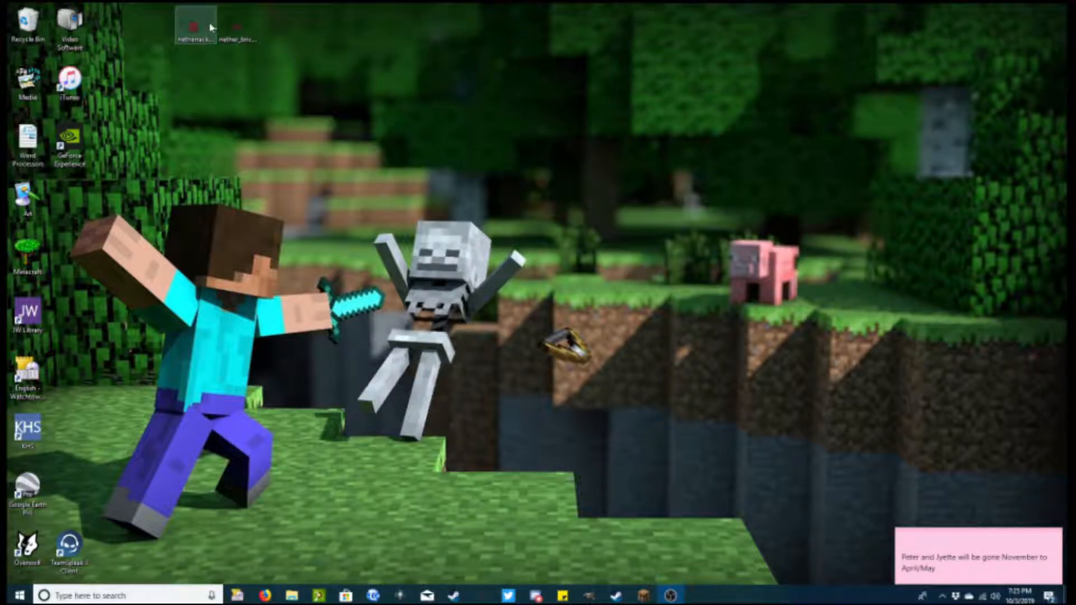
- Open the desktop image netherrack.png in GNU Image Manipulation Program and maximize its window
right_click(202, 36)
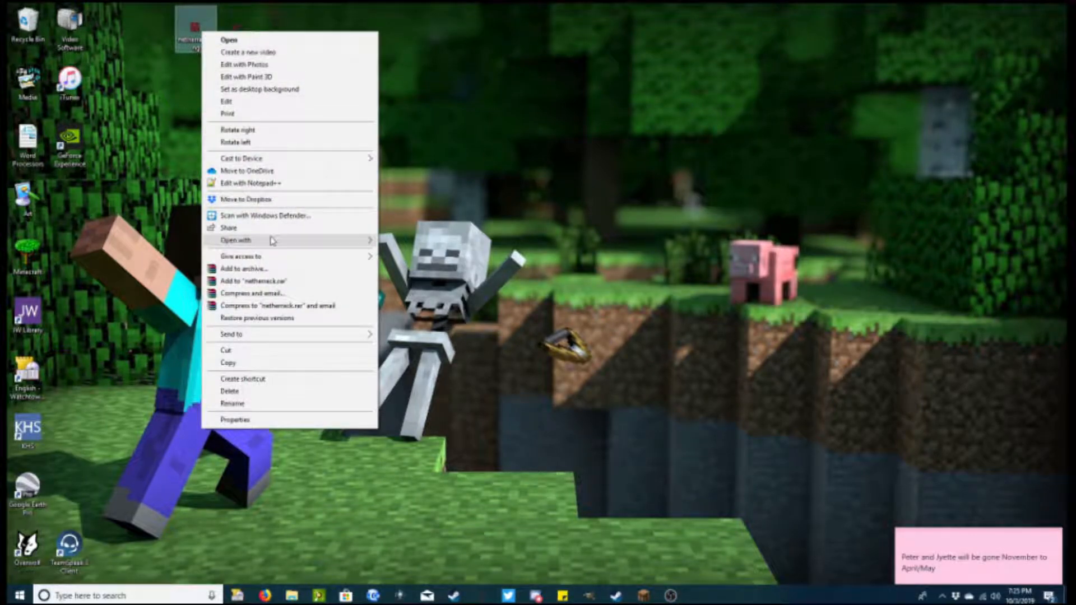
mouse_move(274, 243)
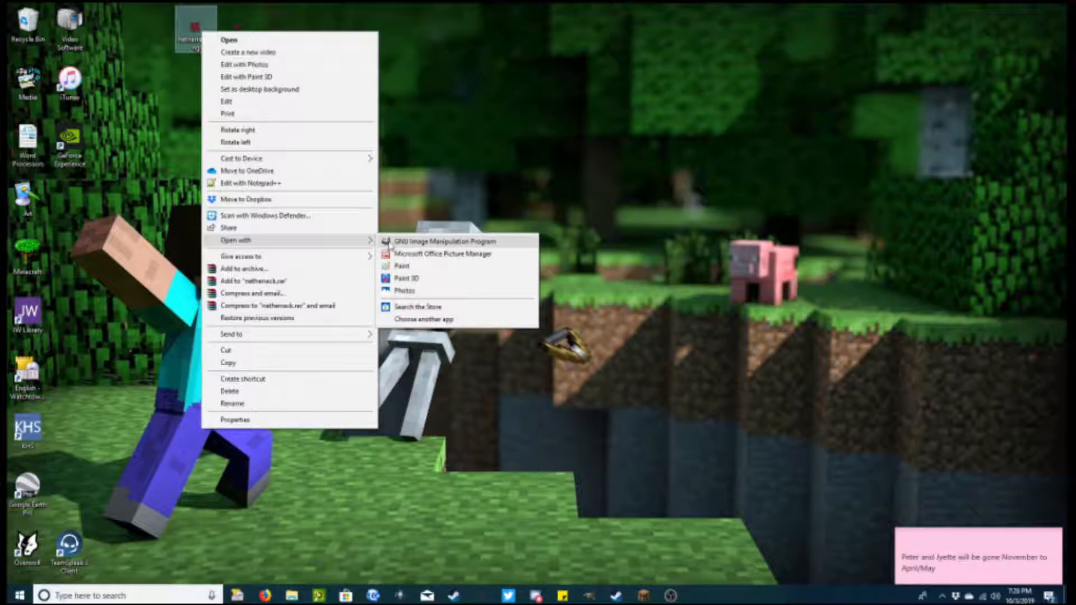
click(417, 242)
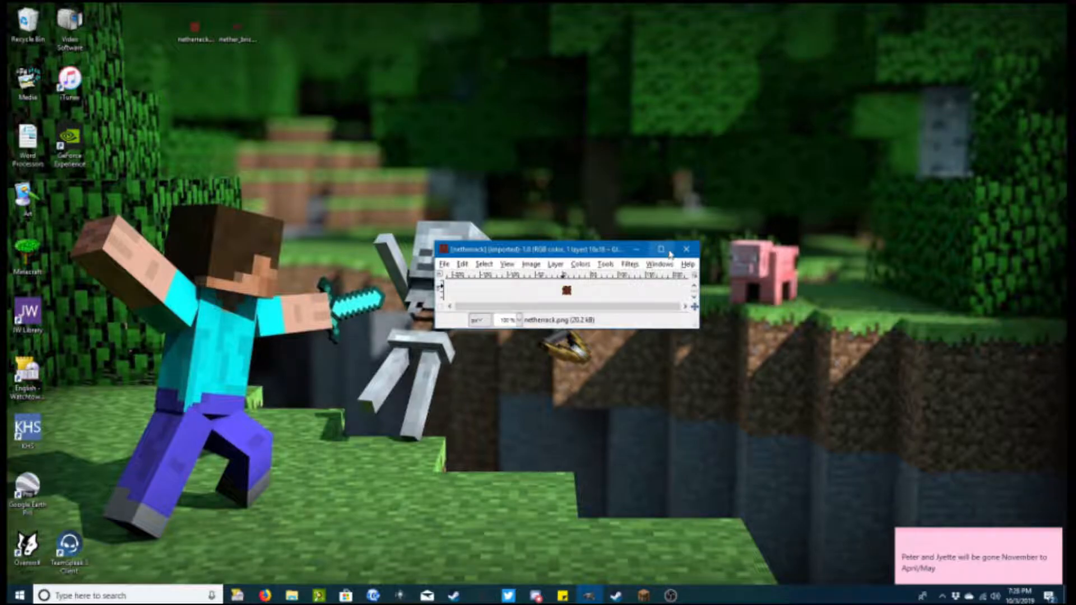
click(668, 253)
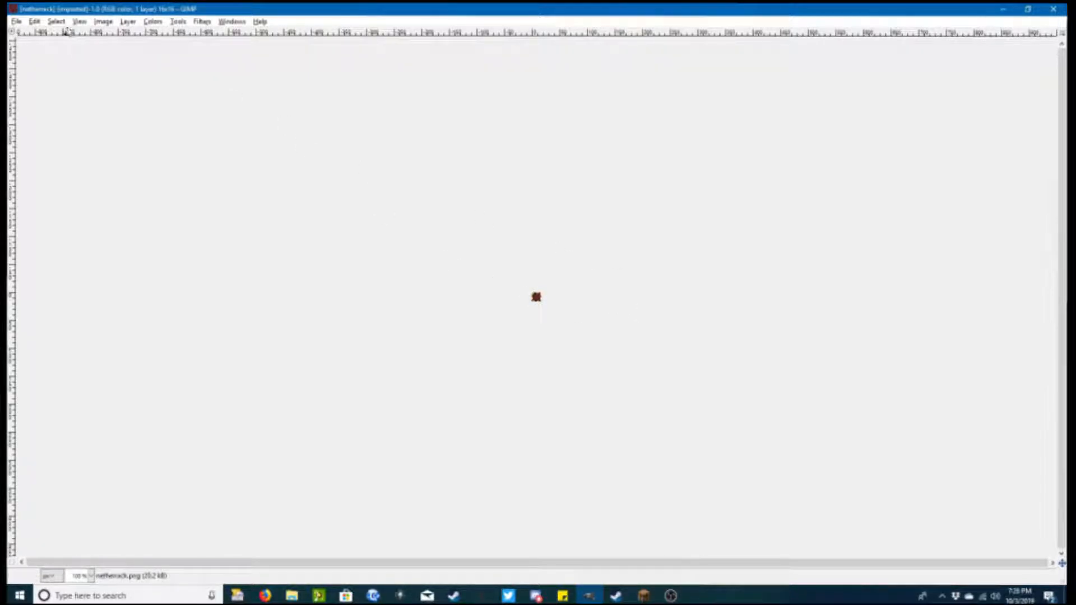
- Zoom the netherrack texture with Fit Image in Window so it fills the view
click(84, 24)
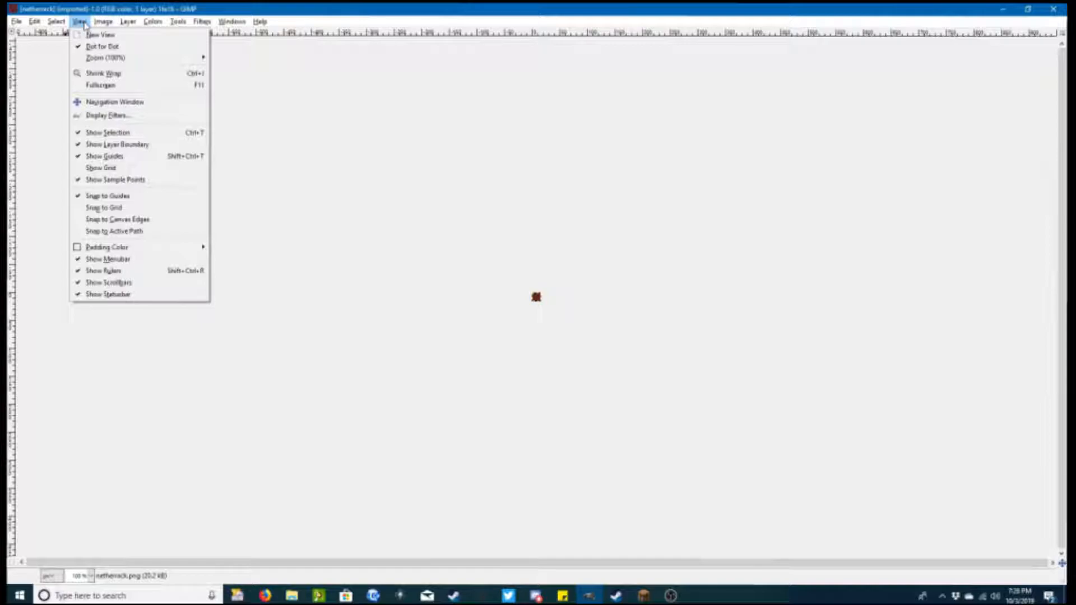
mouse_move(134, 65)
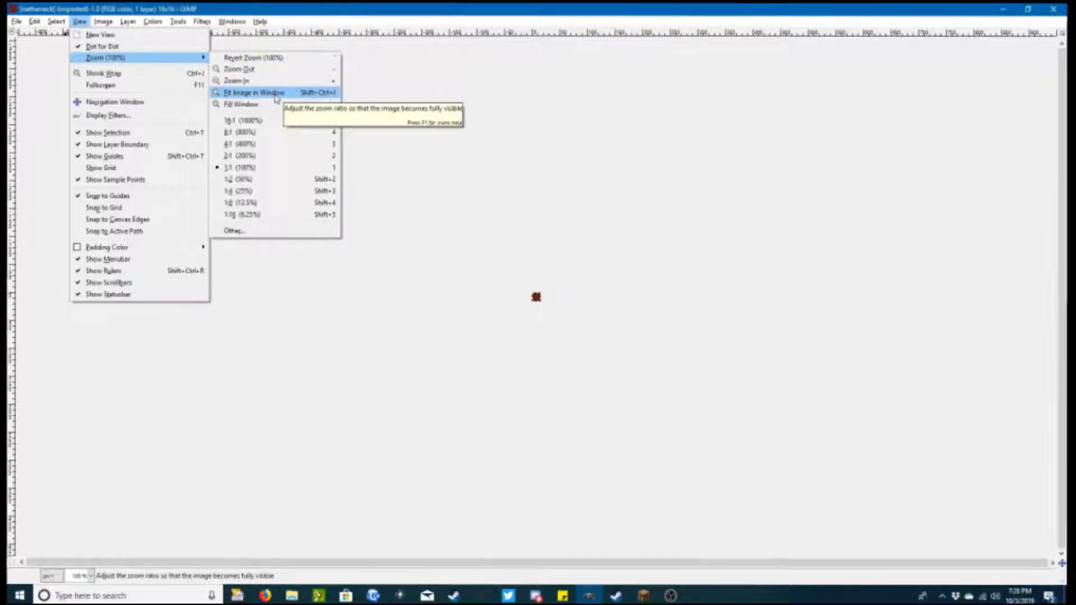
click(277, 98)
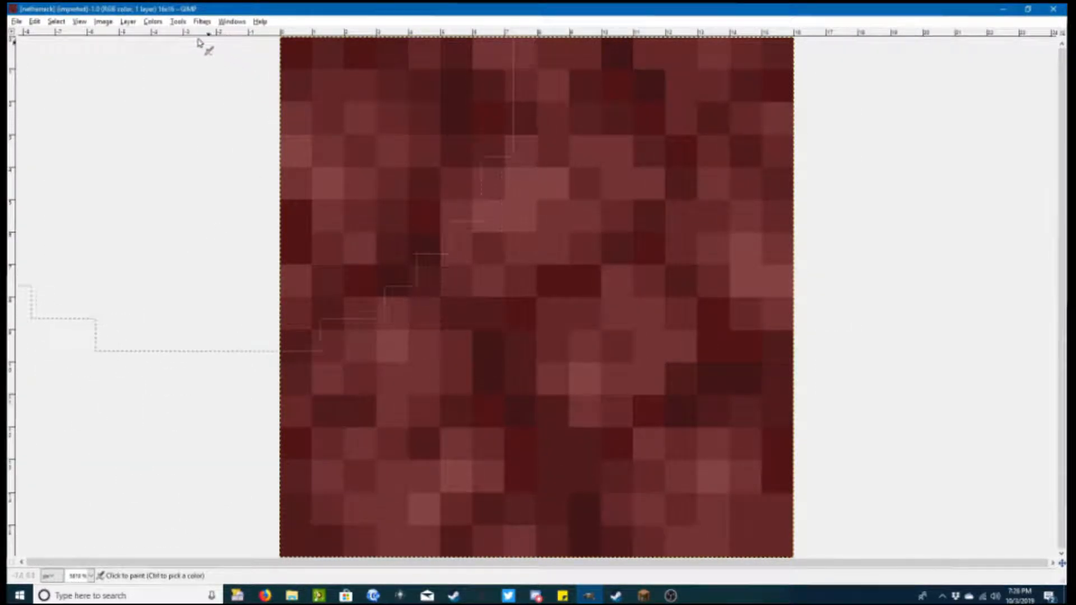
- Restore the recently closed Toolbox - Tool Options dock and place it in the empty area beside the texture
click(232, 22)
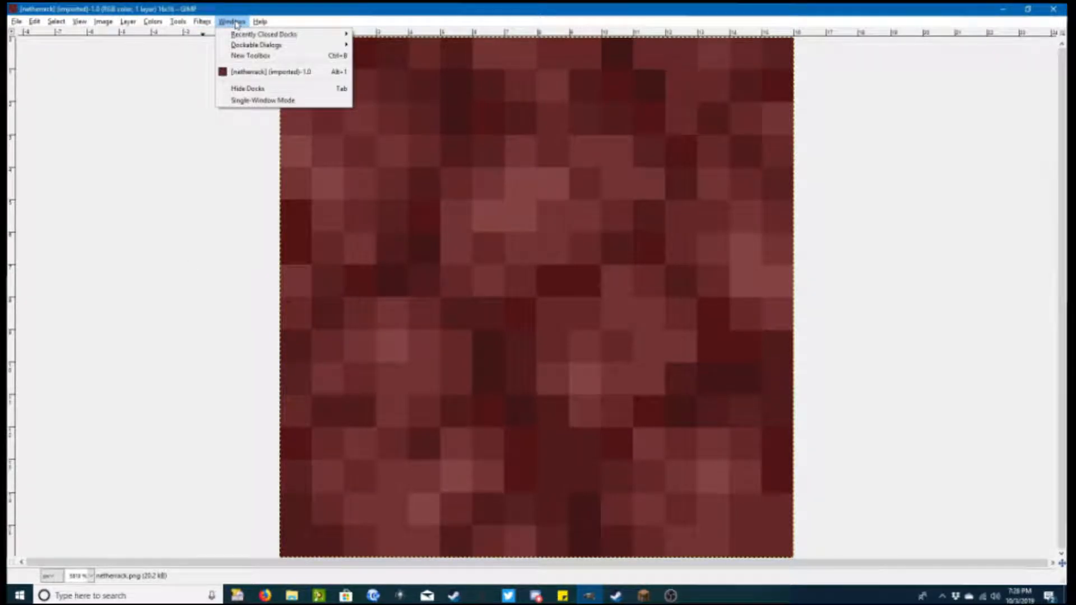
mouse_move(235, 34)
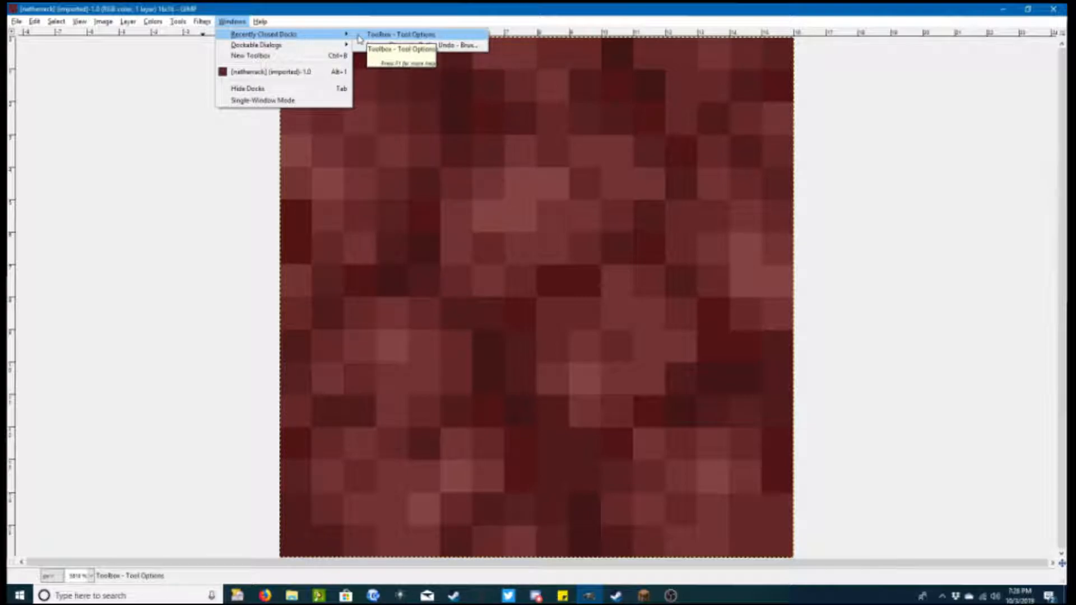
click(392, 35)
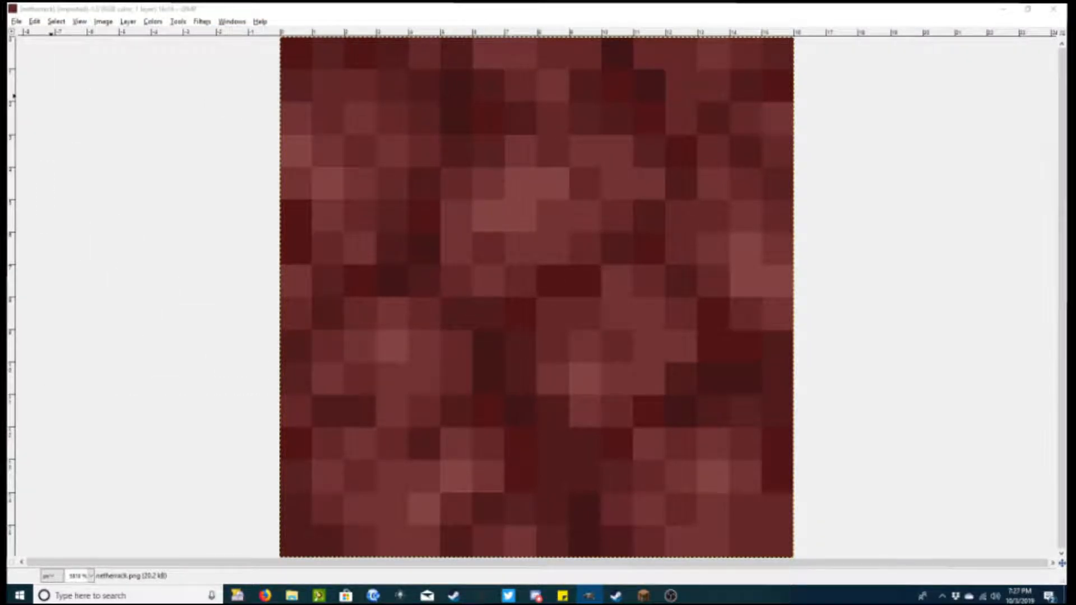
drag(30, 25, 101, 72)
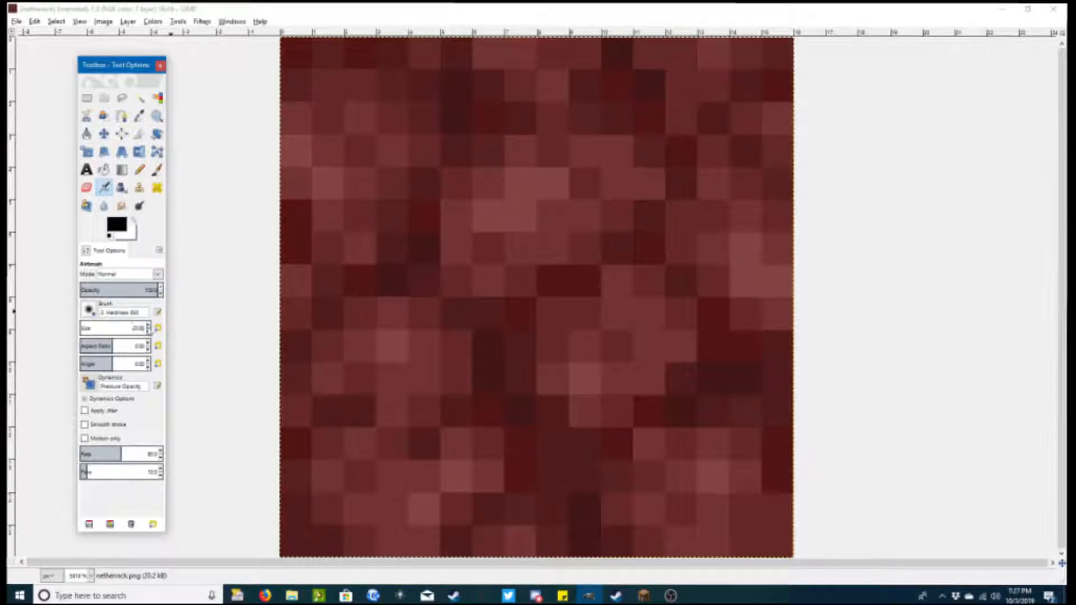
- Set the brush size to 1 and the foreground colour to bright blue, 2432e8
click(149, 332)
click(117, 229)
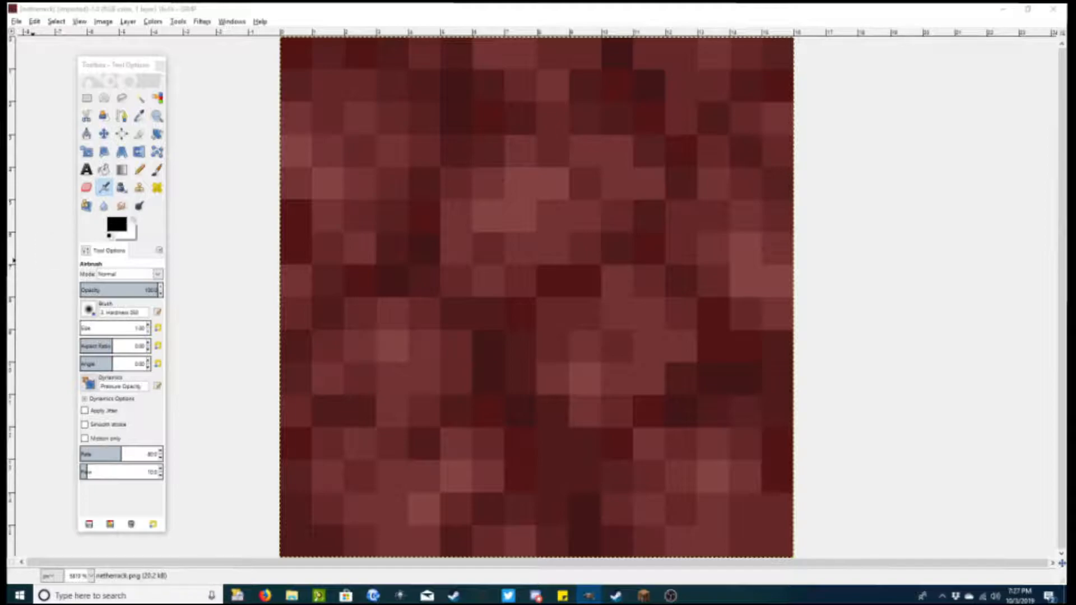
drag(90, 315, 915, 121)
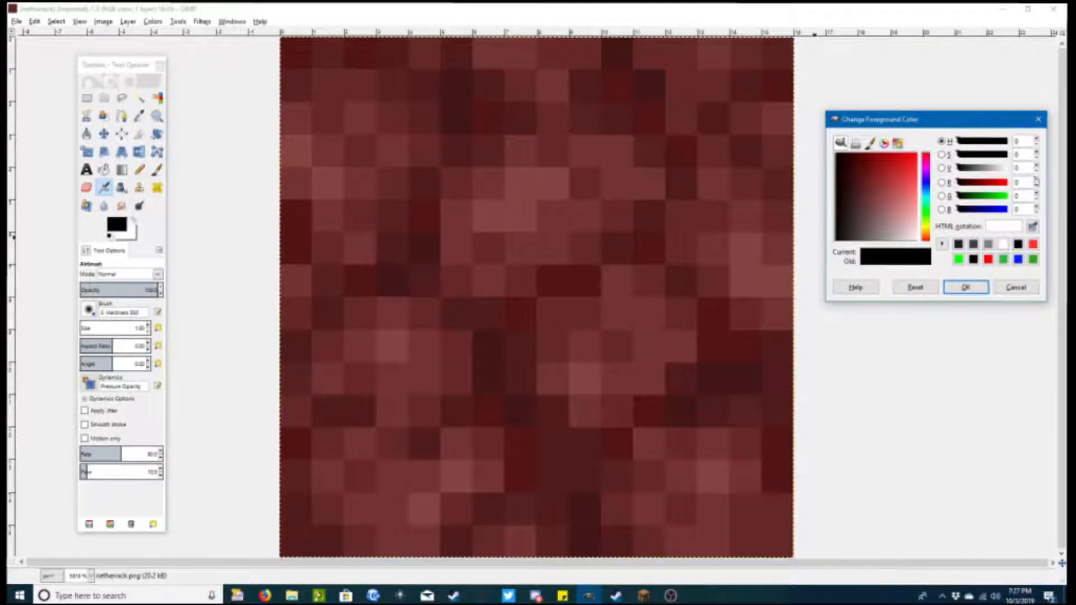
mouse_move(929, 210)
mouse_down()
mouse_move(927, 169)
mouse_move(926, 195)
mouse_up()
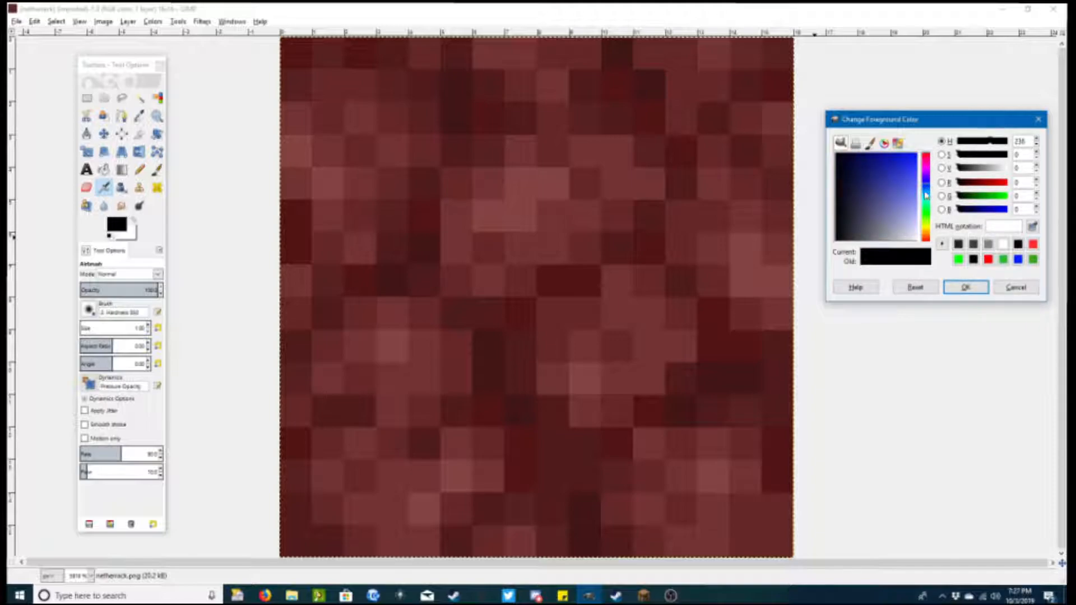
click(897, 176)
drag(906, 168, 910, 167)
click(965, 288)
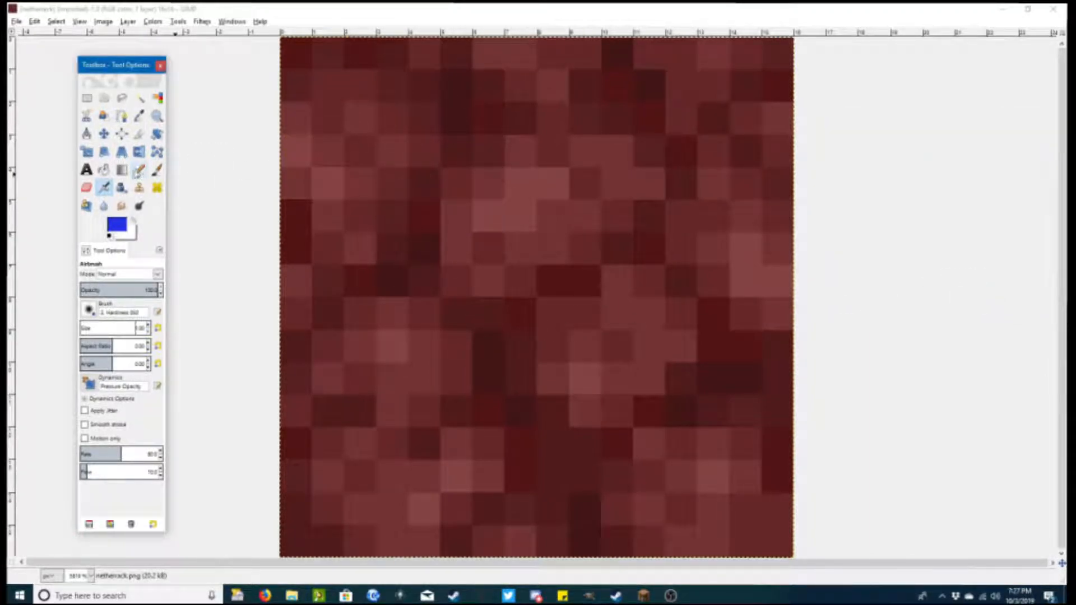
- With the Pencil, paint a blue three-pixel column with a stepped diagonal rising from it, plus two pixels in the texture's upper-left corner
click(140, 171)
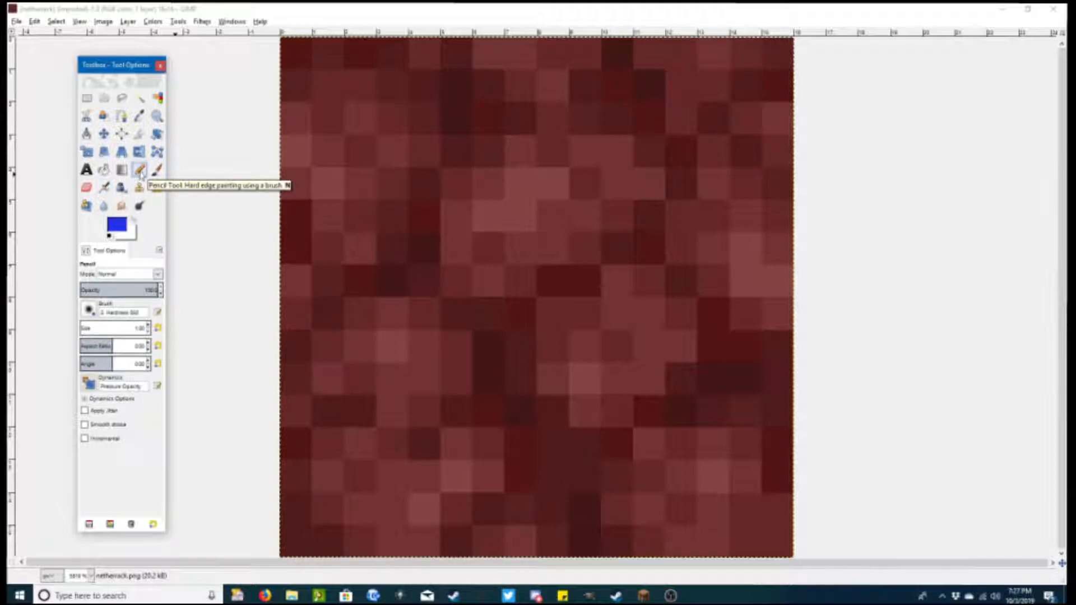
click(431, 186)
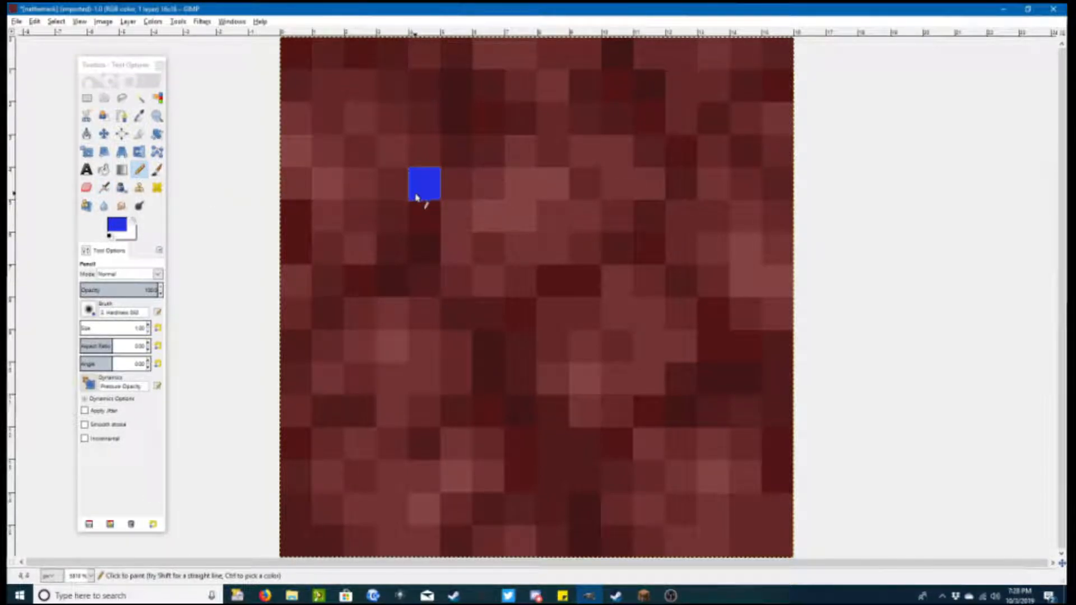
click(417, 213)
click(429, 244)
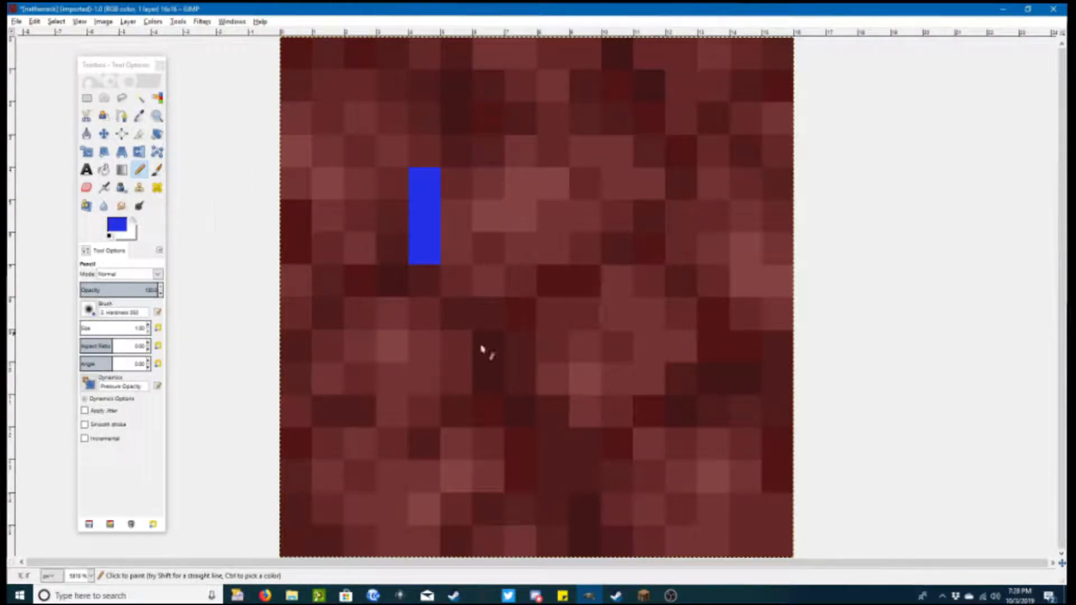
mouse_move(435, 182)
mouse_down()
mouse_move(483, 179)
mouse_move(521, 118)
mouse_up()
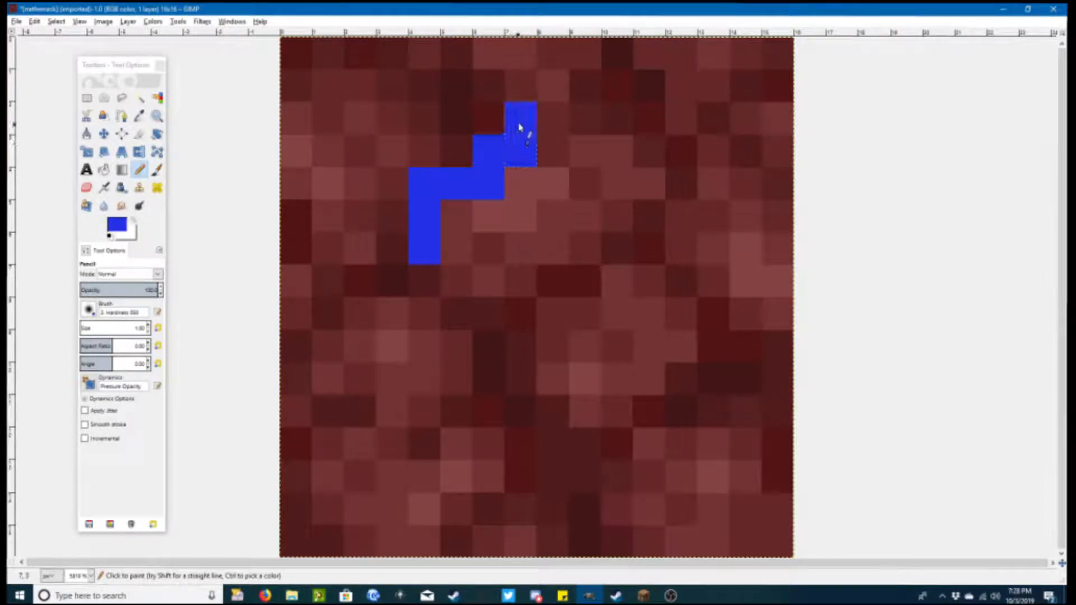
right_click(435, 245)
click(376, 215)
drag(290, 95, 293, 52)
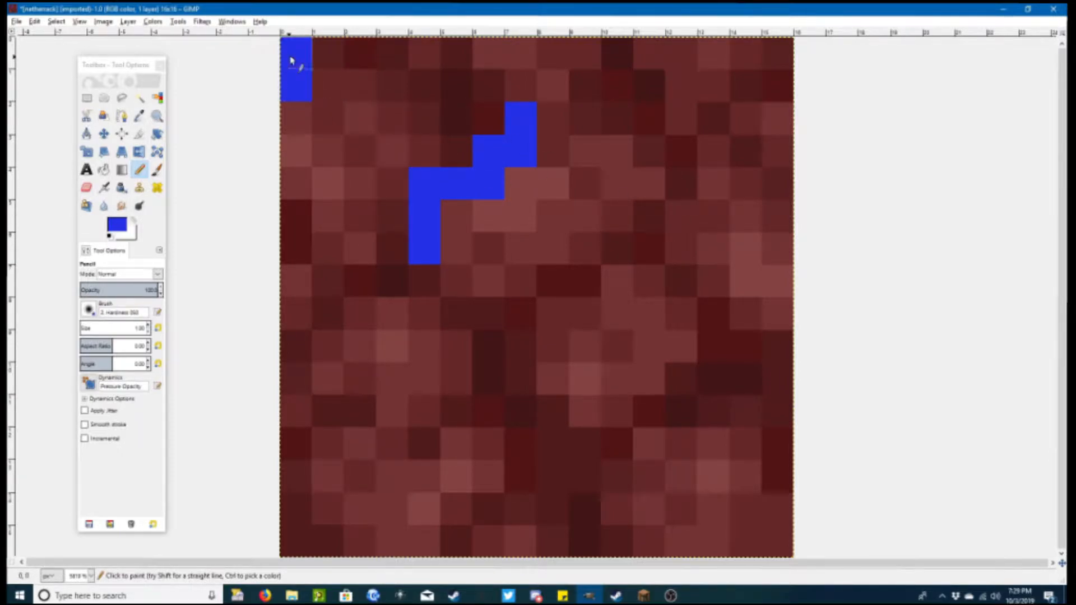
- Choose a lighter, duller blue foreground colour and pencil a 2x2 block and a single pixel between the bright blue marks
click(114, 225)
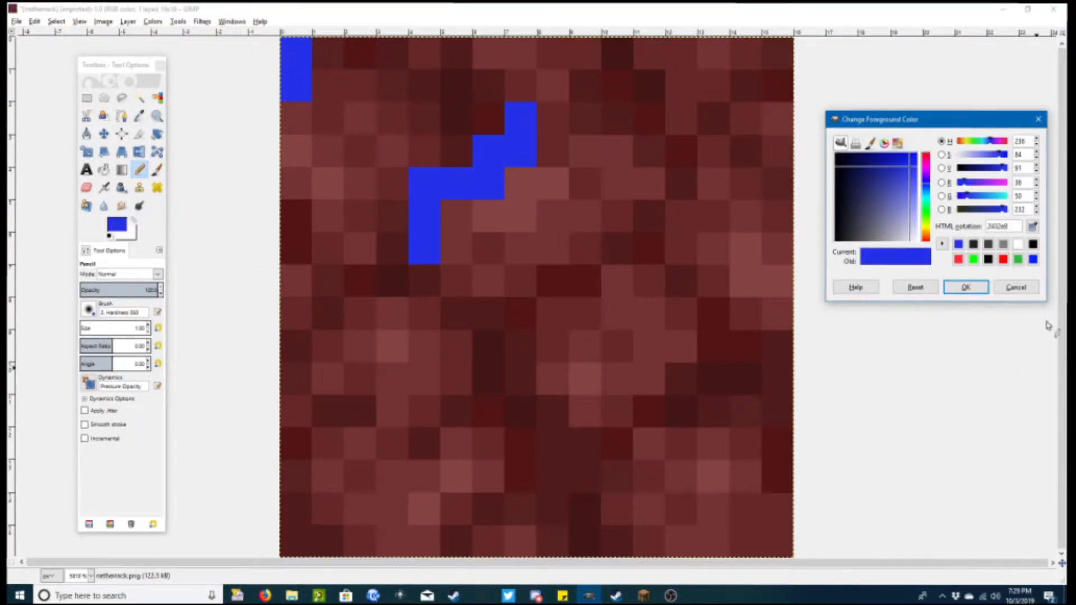
click(964, 287)
mouse_move(314, 126)
mouse_down()
mouse_move(336, 151)
mouse_move(362, 130)
mouse_move(367, 168)
mouse_up()
click(367, 215)
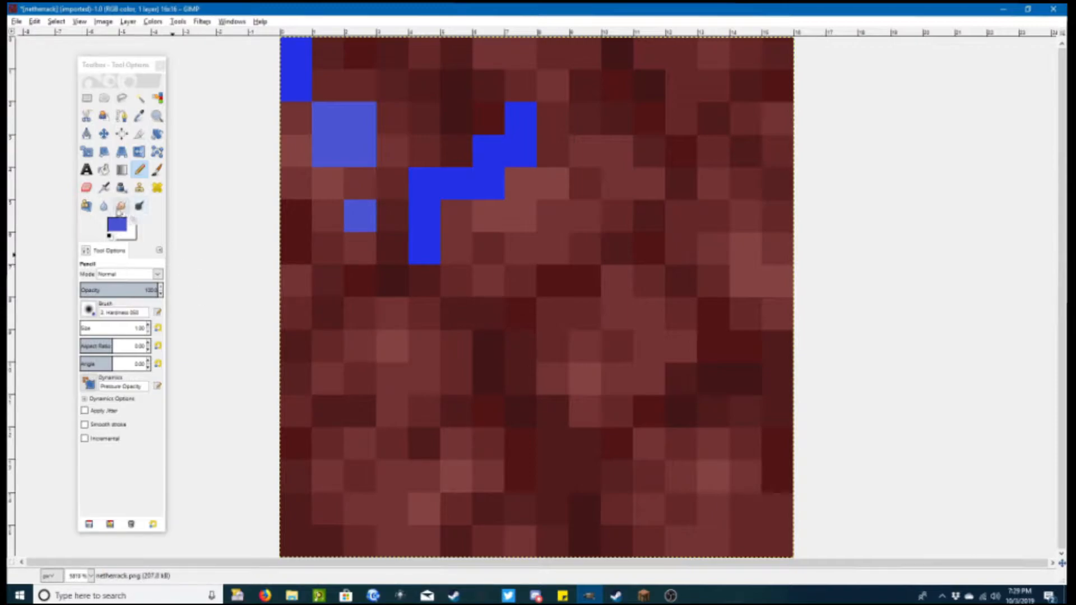
- Smudge the blue diagonal into the surrounding red pixels and lighten pixels across the upper half of the texture with Dodge
click(120, 209)
mouse_move(364, 213)
mouse_down()
mouse_move(402, 209)
mouse_move(422, 168)
mouse_move(432, 189)
mouse_move(480, 163)
mouse_move(557, 161)
mouse_move(489, 245)
mouse_move(541, 198)
mouse_move(593, 74)
mouse_move(531, 110)
mouse_move(512, 152)
mouse_move(572, 71)
mouse_move(519, 134)
mouse_move(535, 115)
mouse_move(449, 96)
mouse_move(456, 168)
mouse_move(487, 254)
mouse_up()
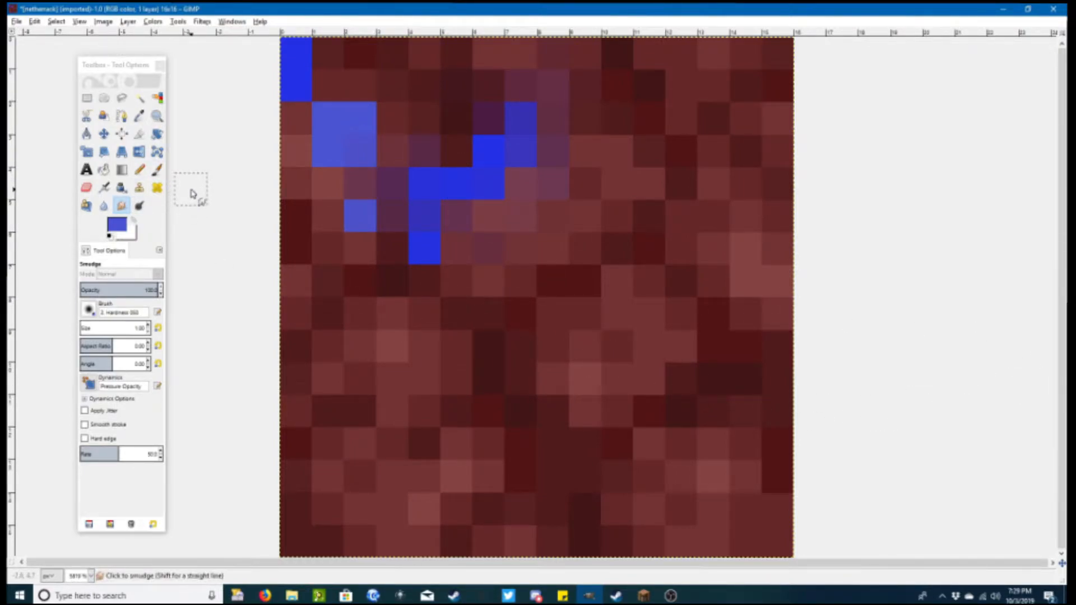
click(139, 206)
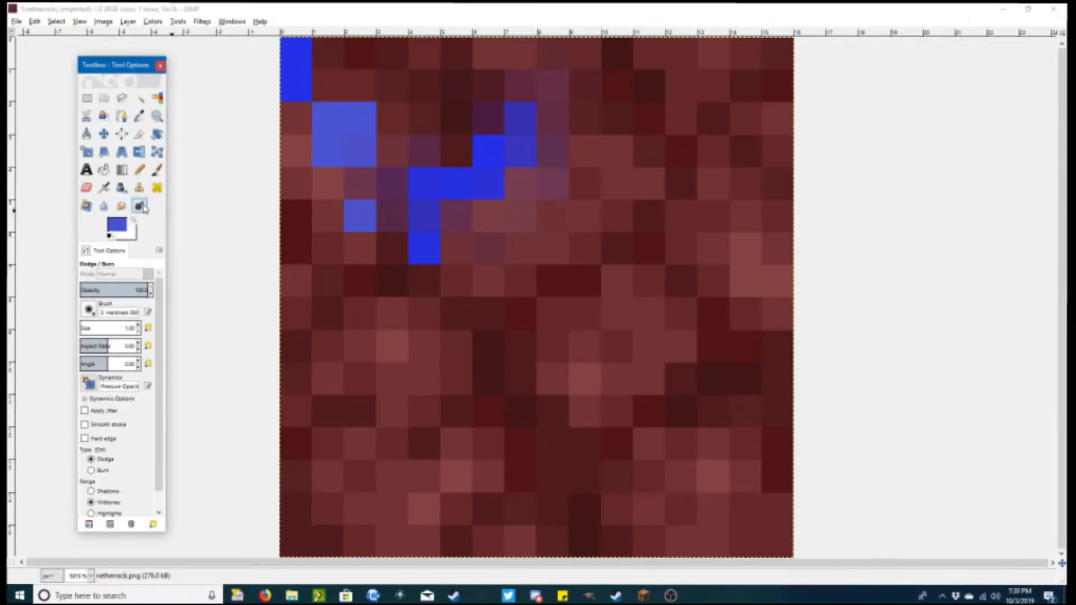
mouse_move(360, 215)
mouse_down()
mouse_move(421, 270)
mouse_move(385, 281)
mouse_move(386, 231)
mouse_move(527, 115)
mouse_move(489, 139)
mouse_move(571, 160)
mouse_move(548, 151)
mouse_move(565, 119)
mouse_move(655, 113)
mouse_move(619, 88)
mouse_move(762, 113)
mouse_up()
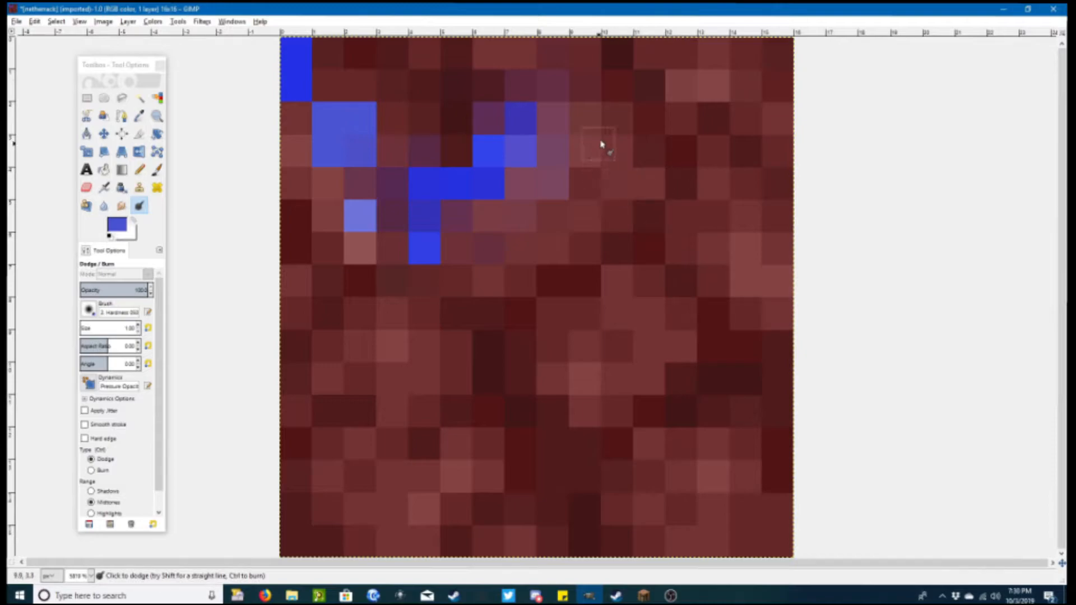